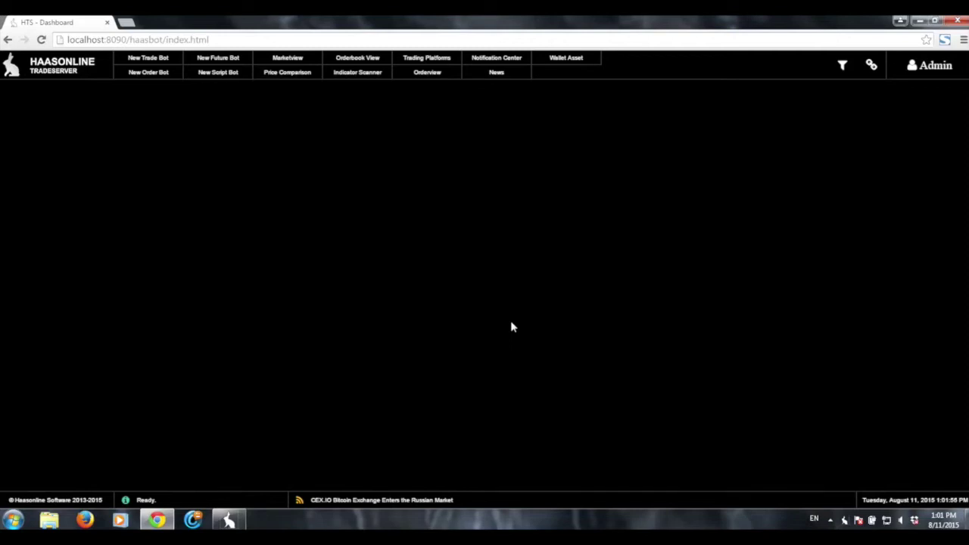
Step: Create and save a New Trade Bot on BTCe for BTC/USD, then open its bot page
click(149, 58)
click(552, 253)
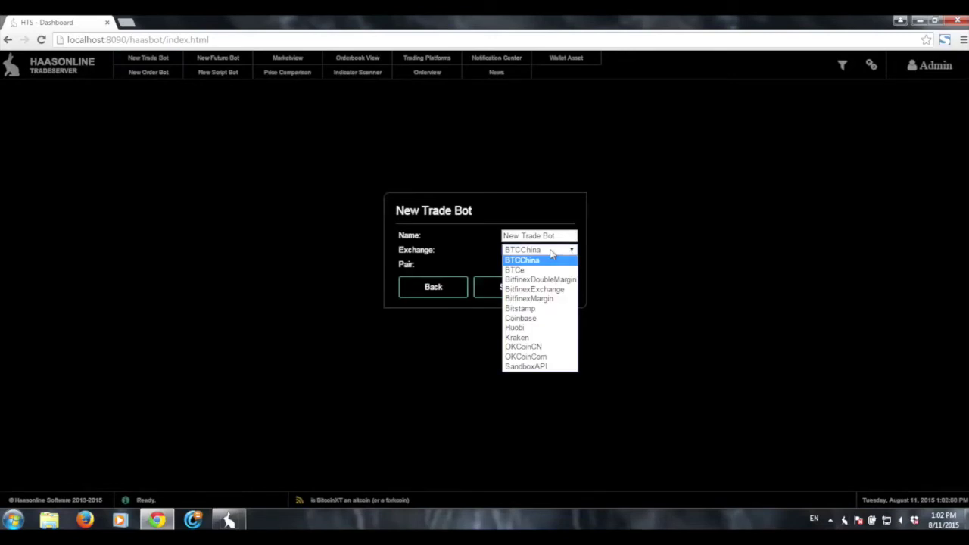
click(545, 270)
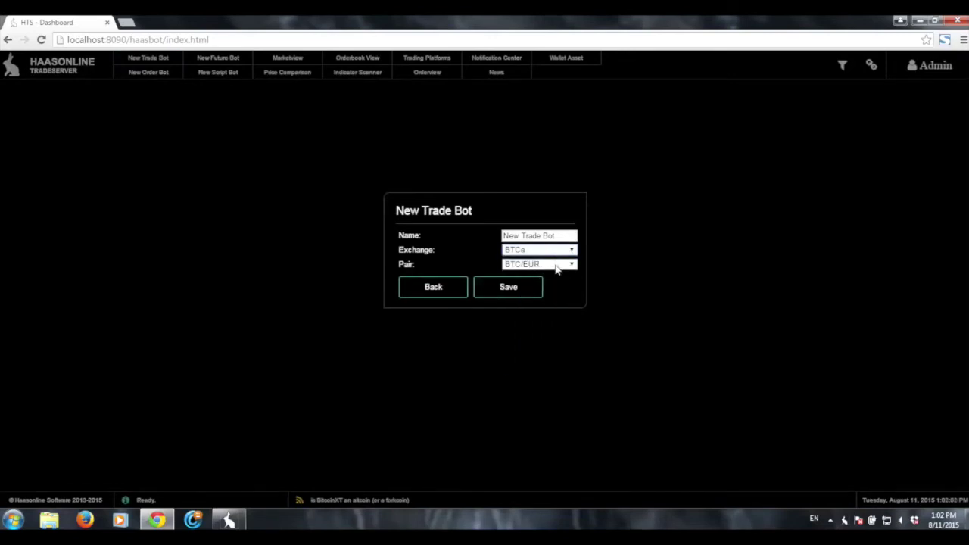
click(557, 267)
click(557, 285)
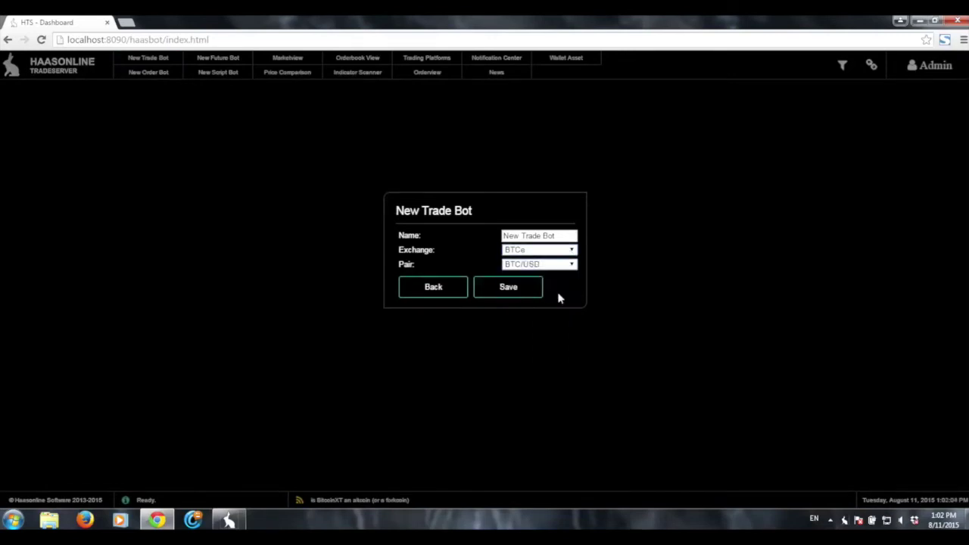
click(519, 289)
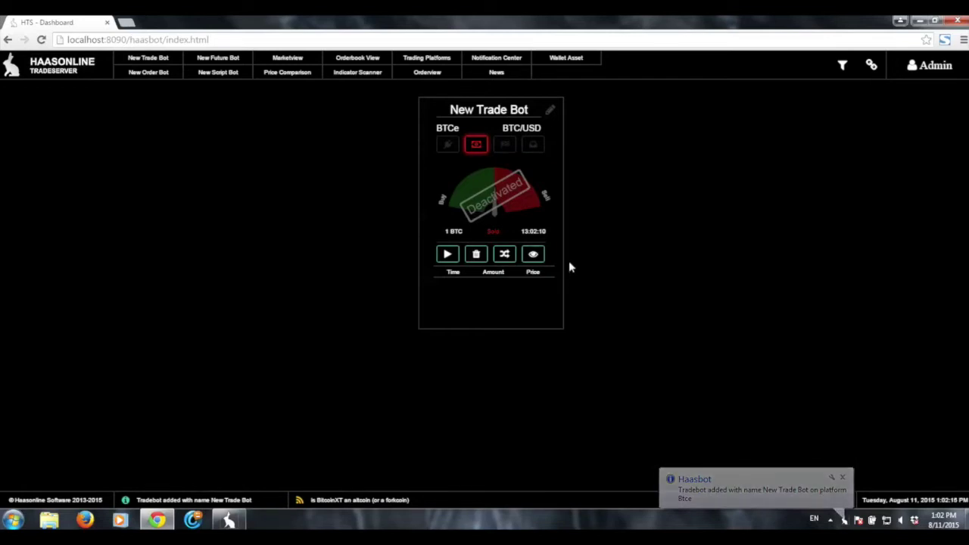
click(542, 285)
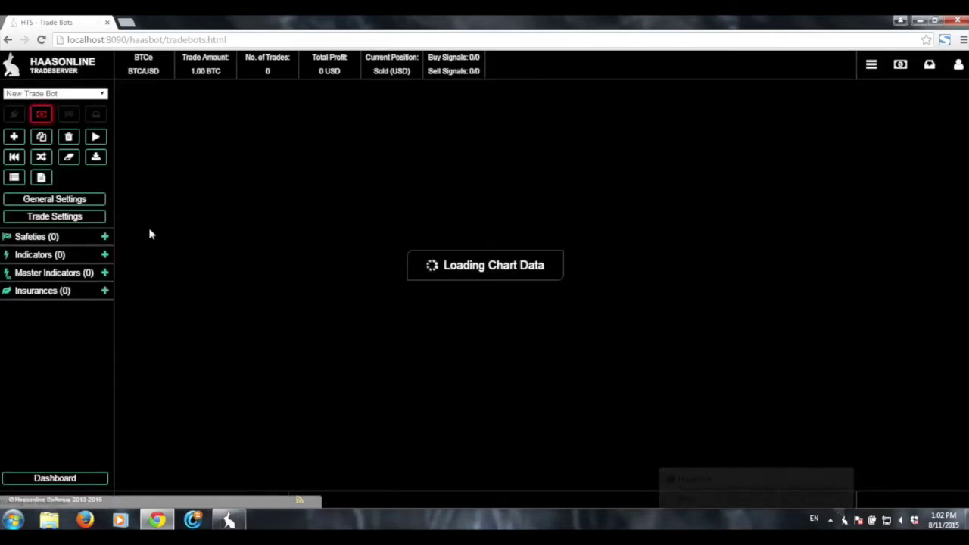
Step: In Trade Settings, set Current Position to Bought and fixed amount to 0.05, then save
click(68, 218)
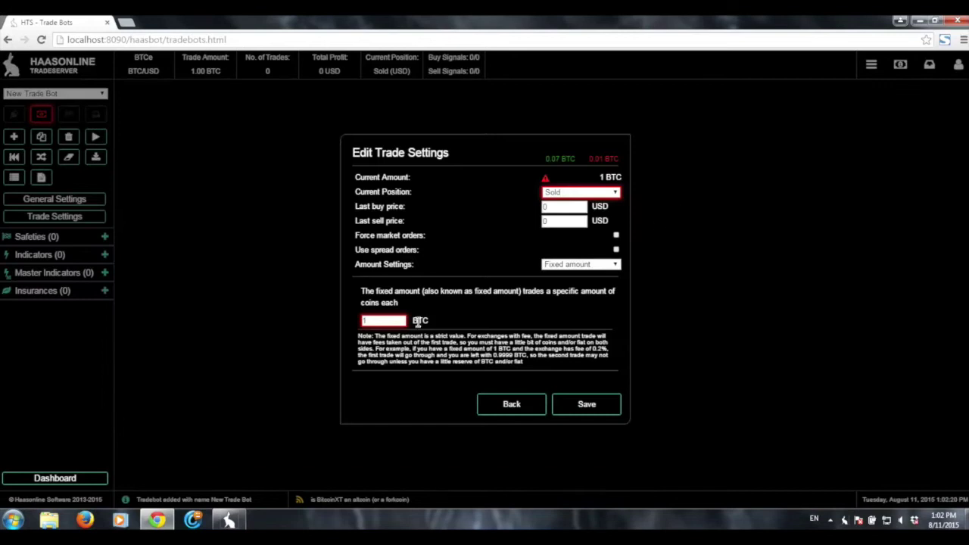
click(567, 198)
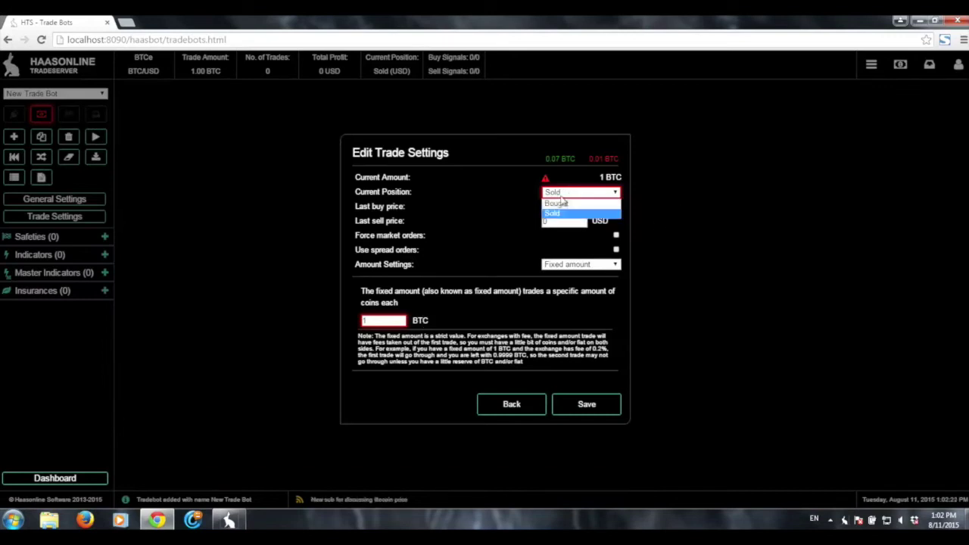
click(567, 216)
click(381, 320)
text(0.05)
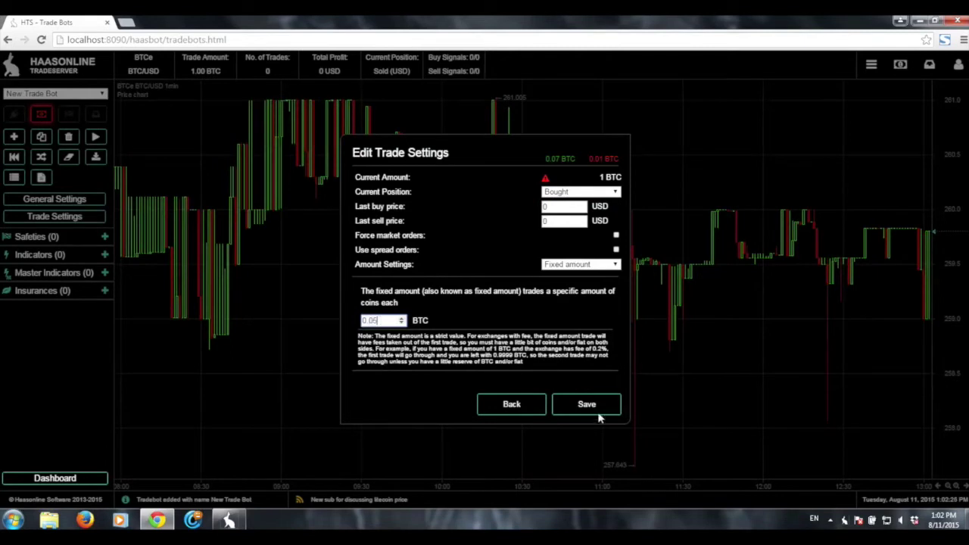
click(596, 412)
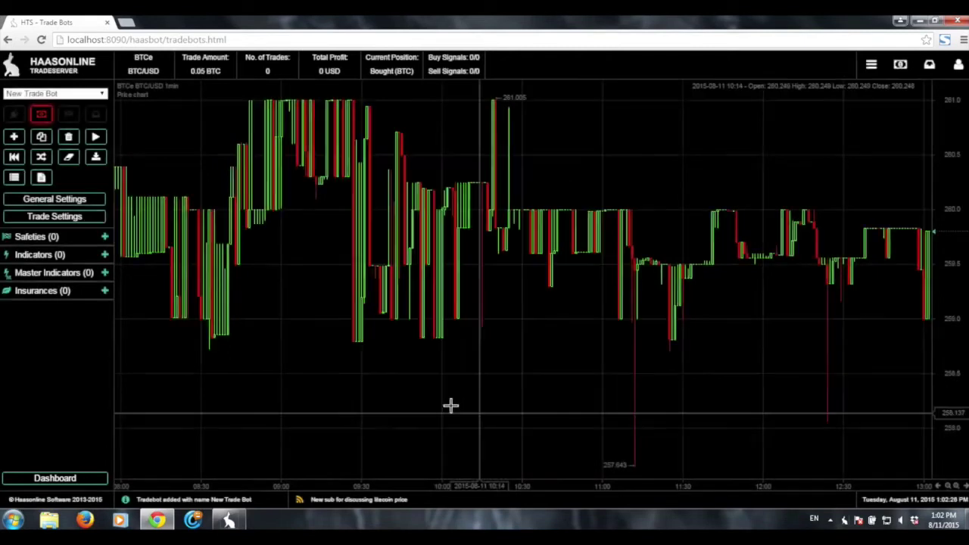
click(104, 255)
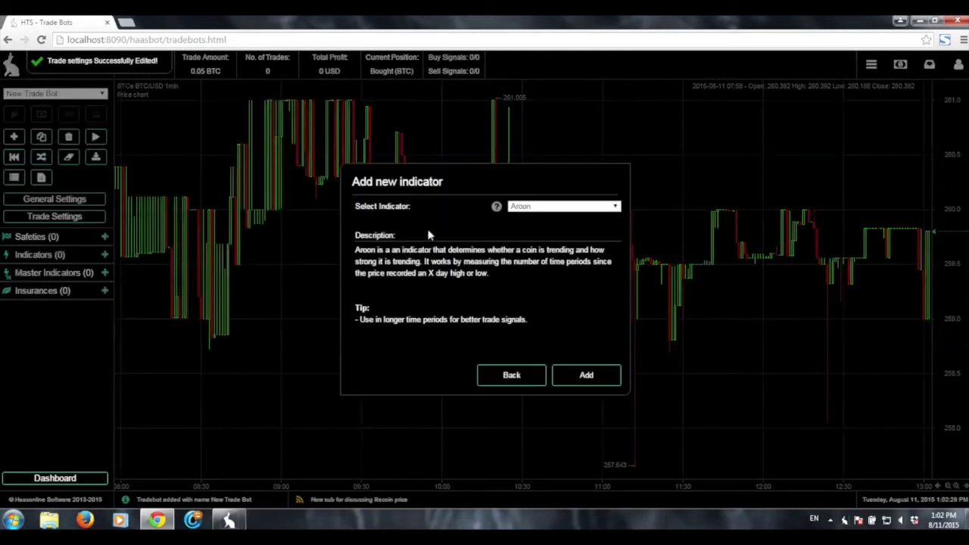
Step: Pick Stochastic from the Select Indicator list and add it to the bot
click(574, 207)
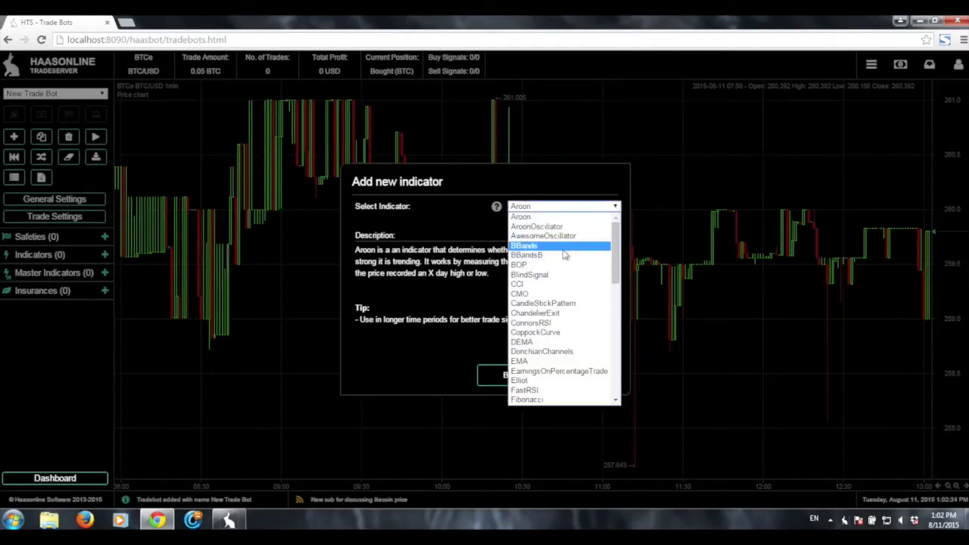
scroll(565, 256, down, 5)
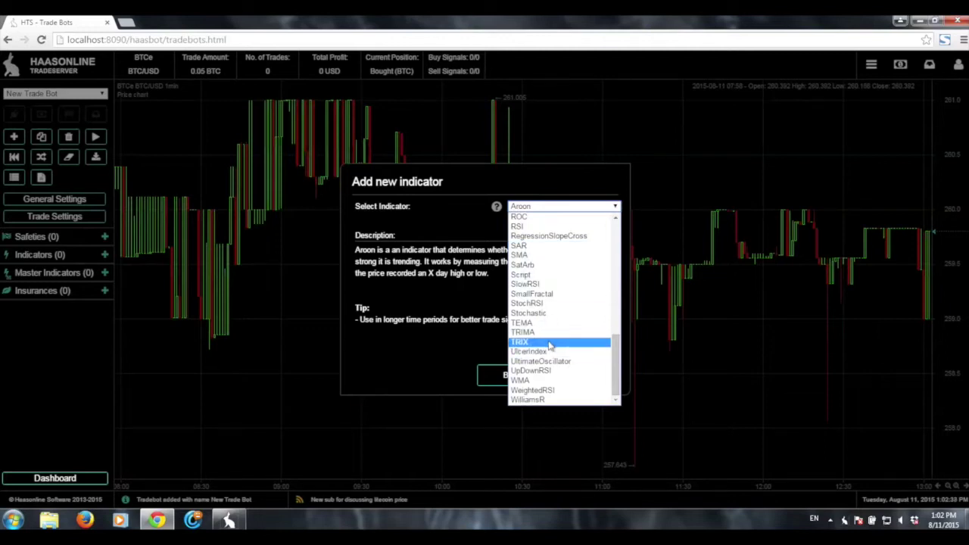
scroll(551, 346, up, 4)
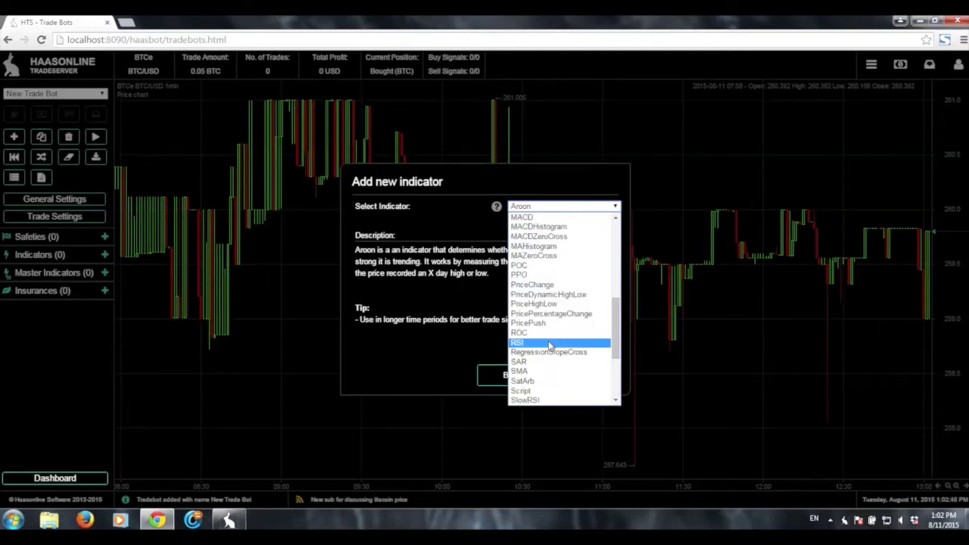
scroll(550, 346, up, 8)
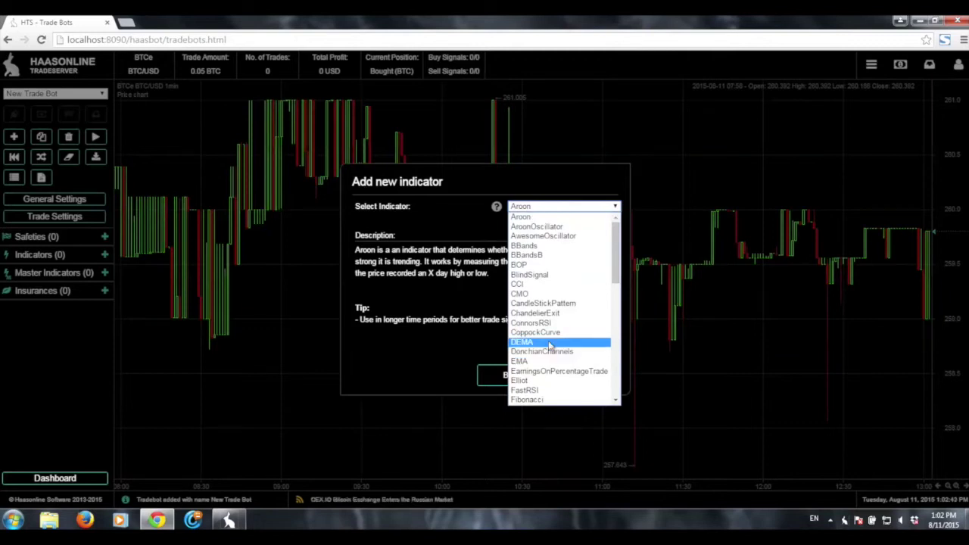
scroll(551, 346, down, 12)
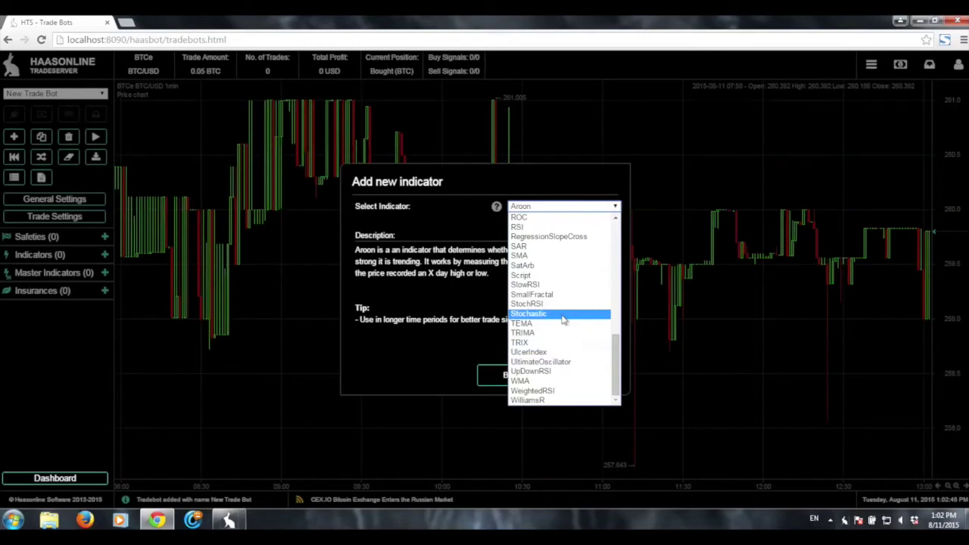
click(562, 317)
click(609, 372)
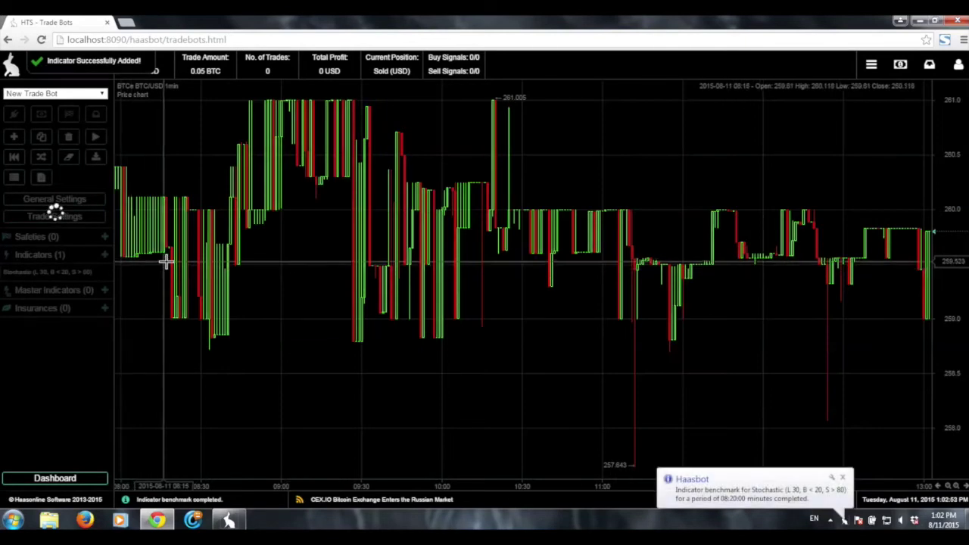
Step: Set the Stochastic indicator interval to 4h, save it, and run a backtest
click(32, 271)
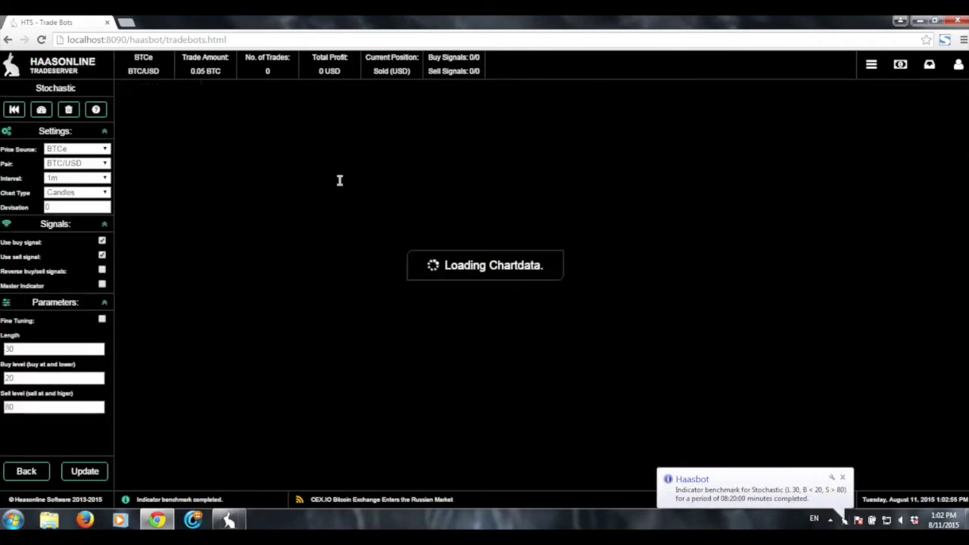
click(65, 179)
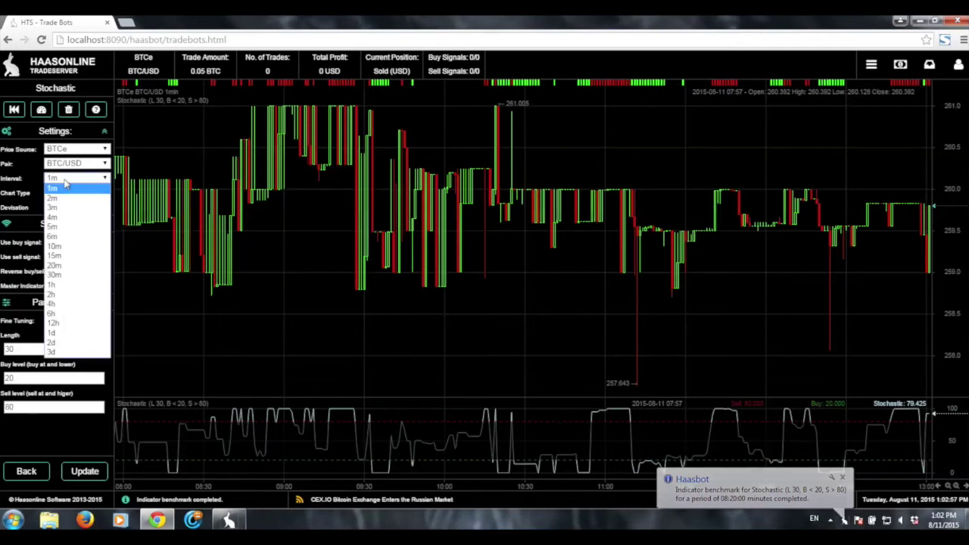
click(67, 304)
click(79, 473)
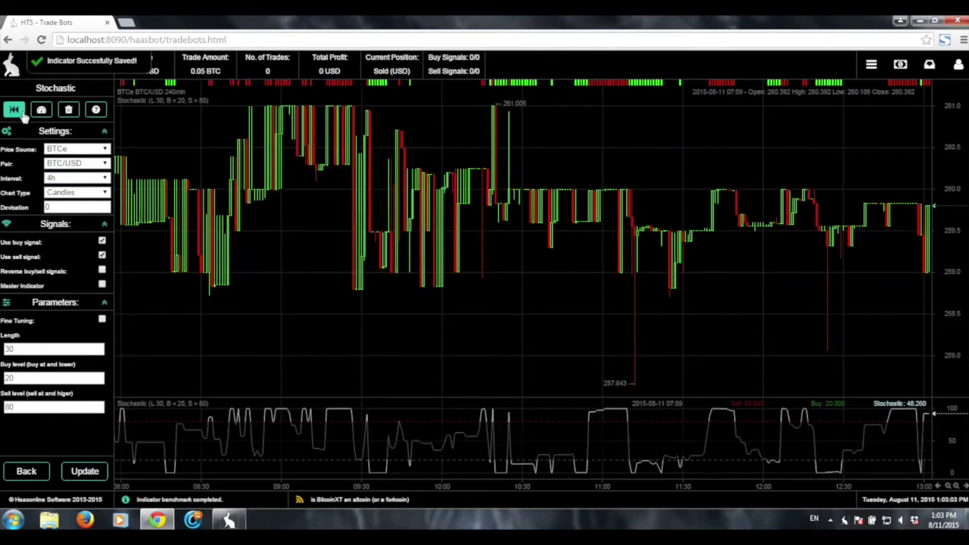
click(41, 110)
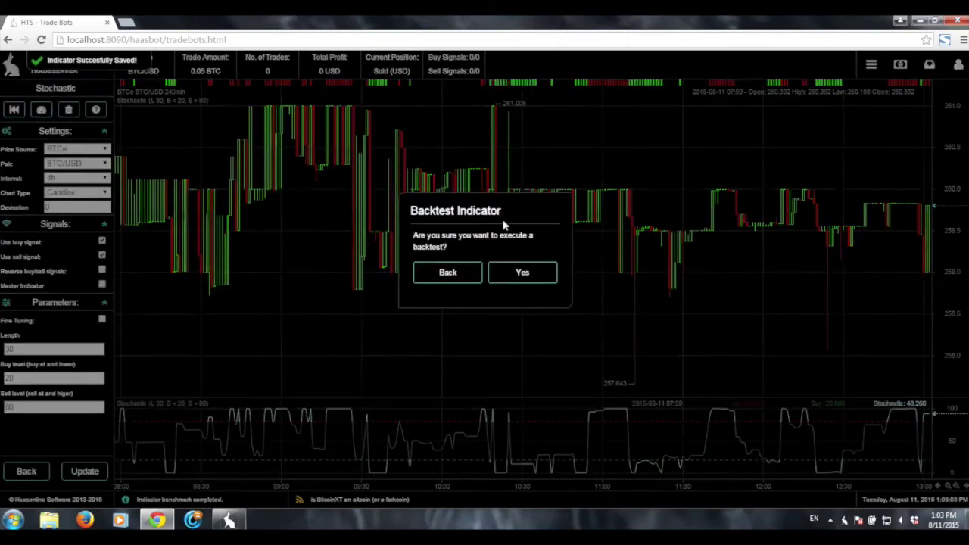
click(537, 271)
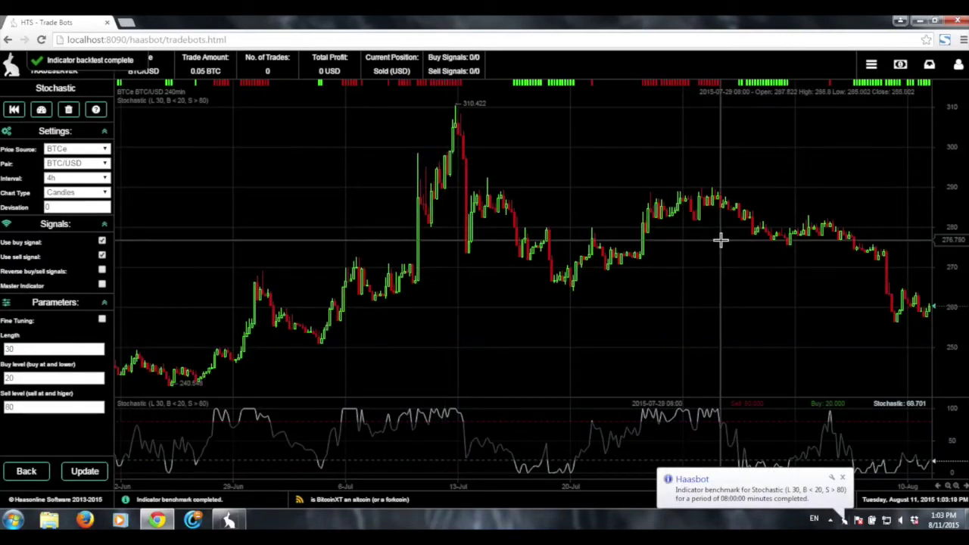
Step: Change the indicator interval to 30m, save it, and return to the bot
click(68, 178)
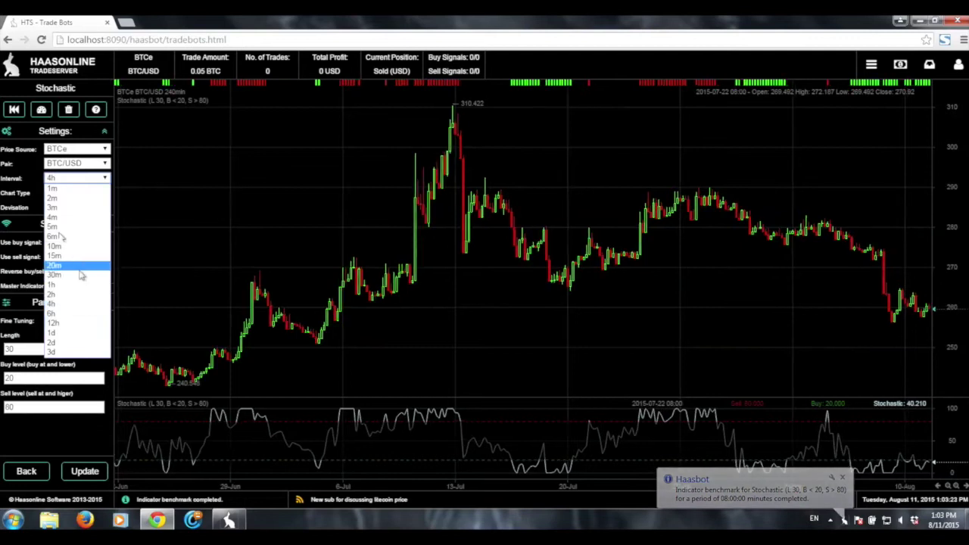
click(81, 276)
click(78, 475)
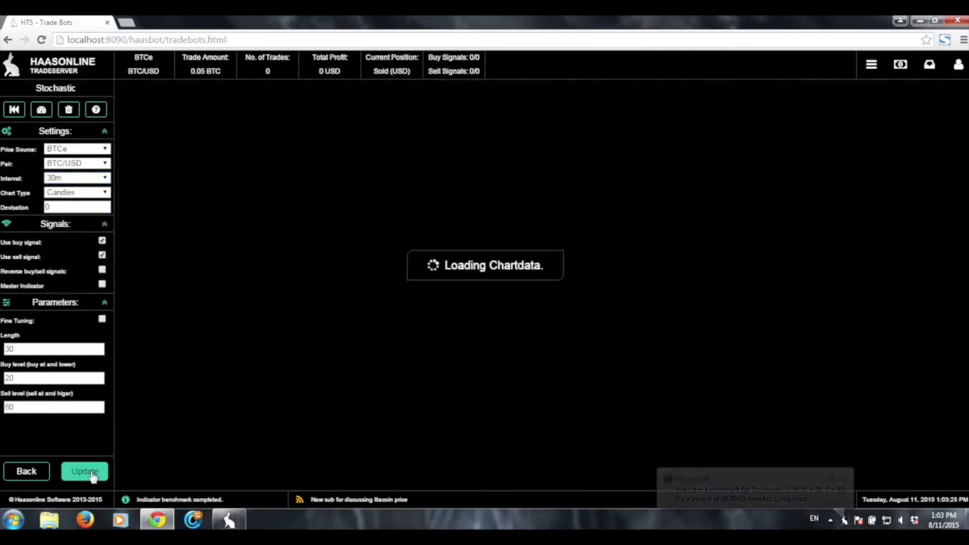
click(26, 473)
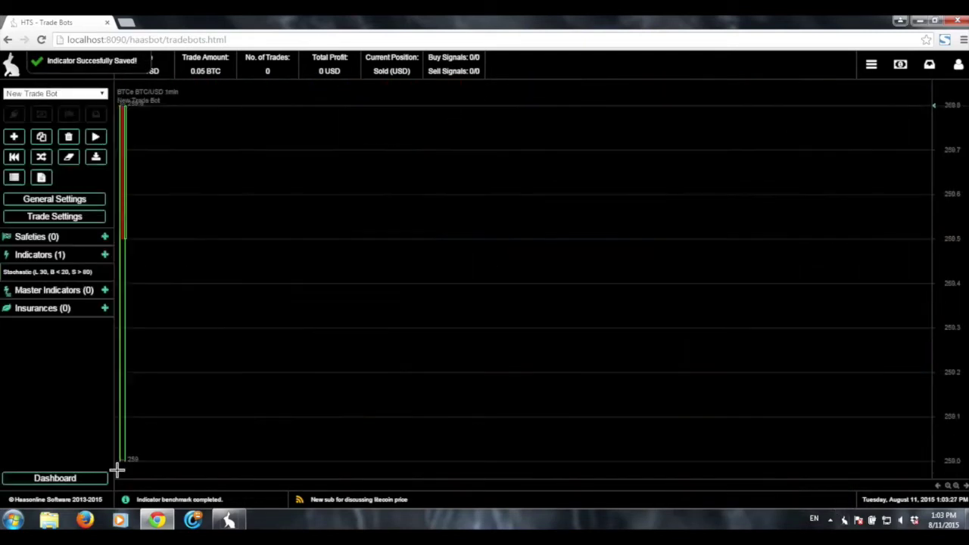
Step: Go to the Dashboard and open the Indicator Scanner
click(30, 479)
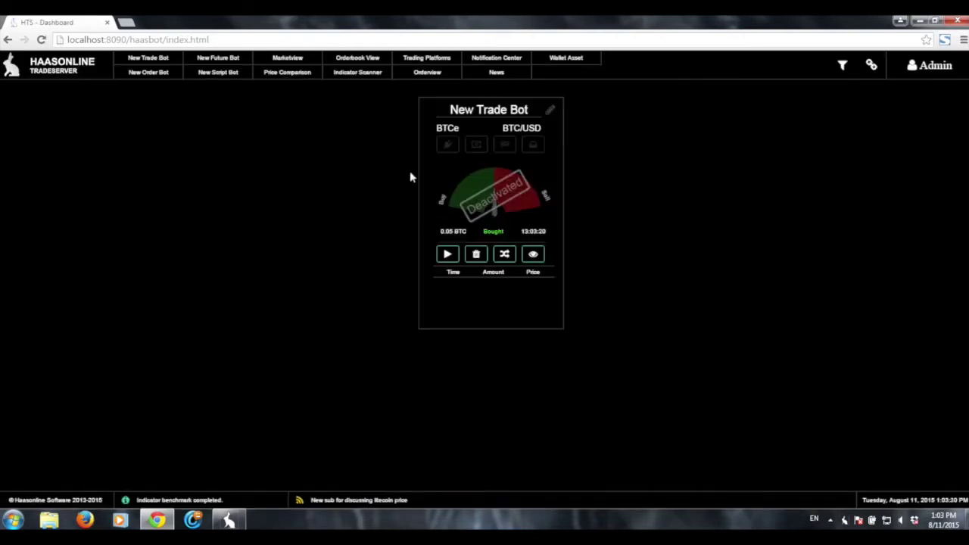
click(363, 72)
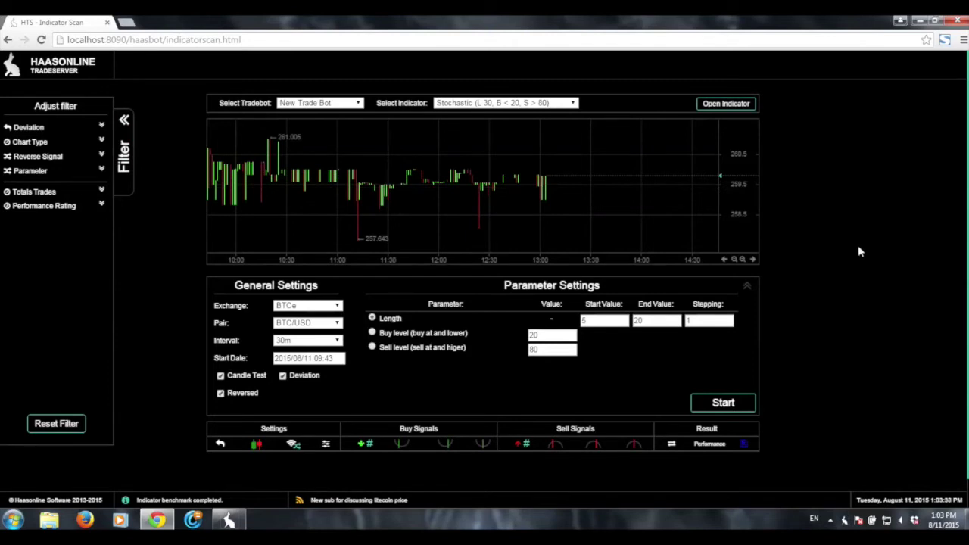
Step: Scan New Trade Bot's Stochastic Length from 5 to 50 with stepping 1 and start it
click(296, 106)
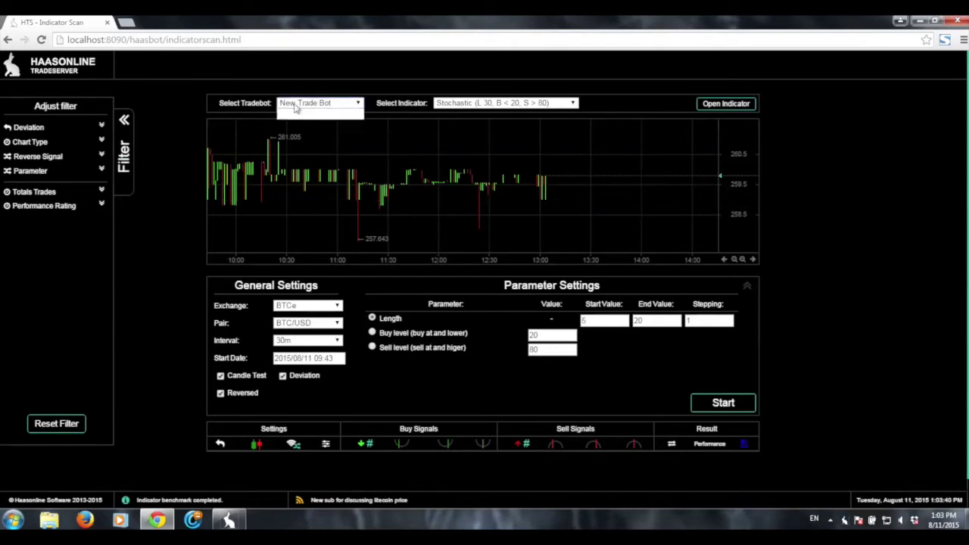
click(299, 114)
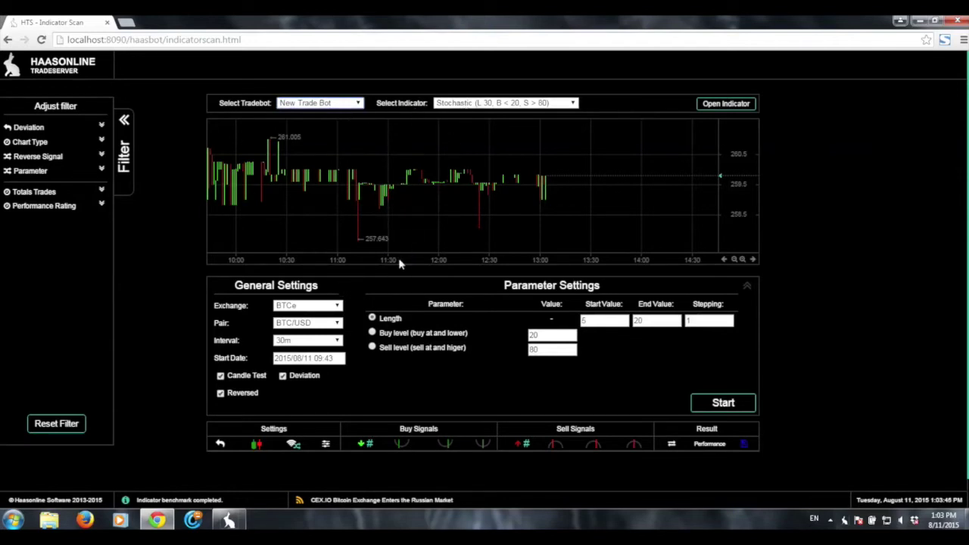
click(403, 320)
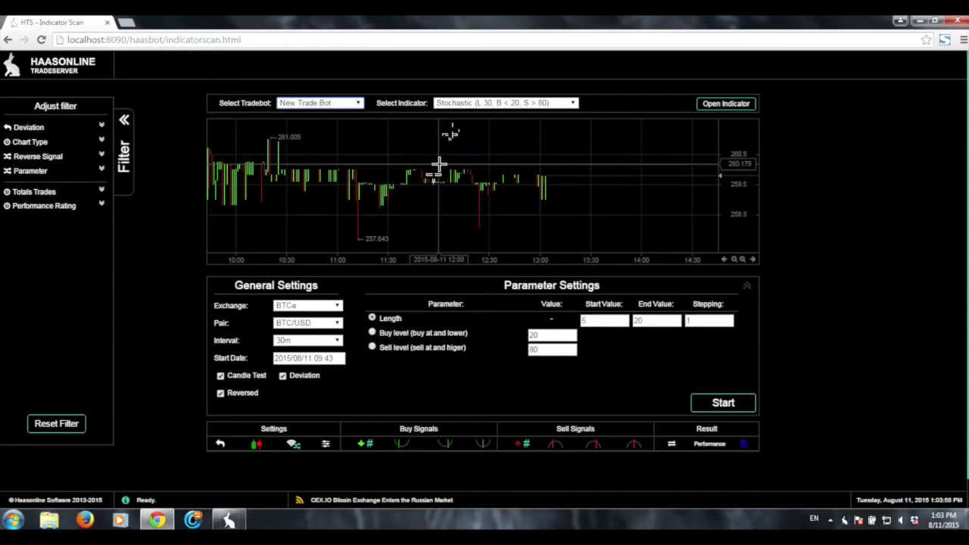
click(588, 321)
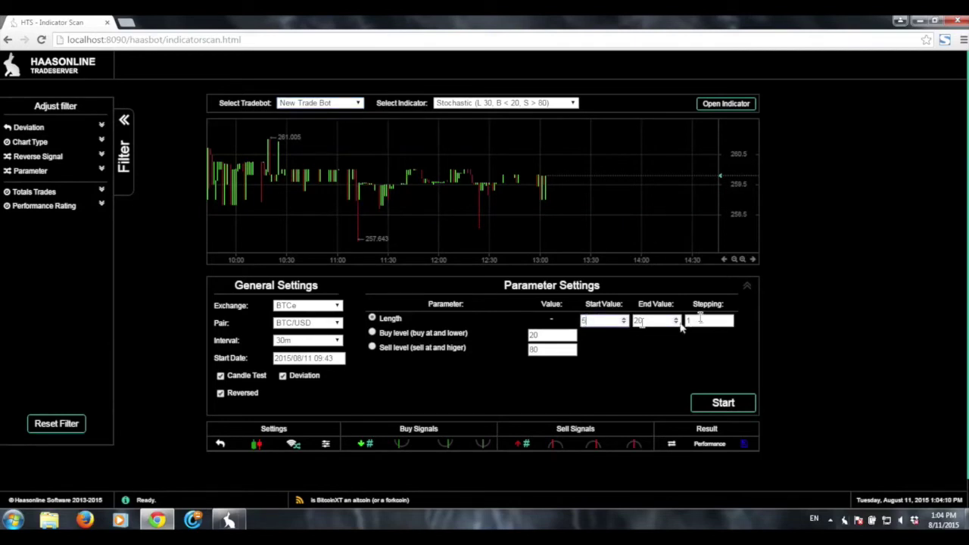
click(636, 321)
click(648, 410)
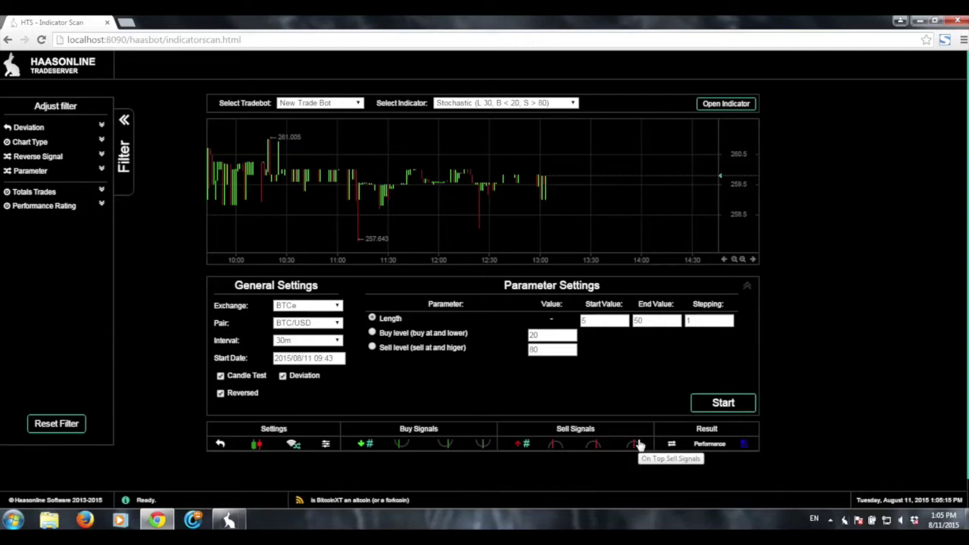
click(725, 402)
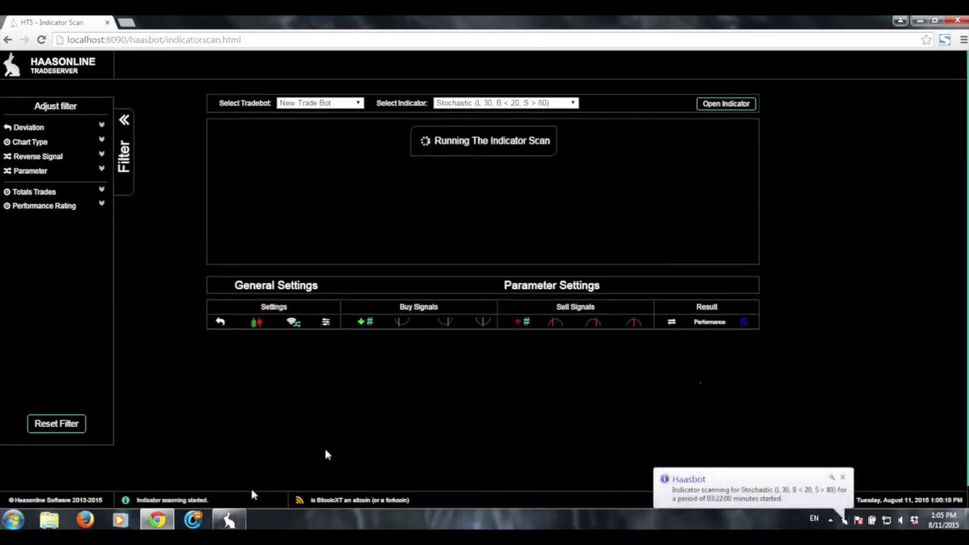
Step: Check backtest progress in the Haasbot Log Viewer until the scan ends with no results
click(229, 520)
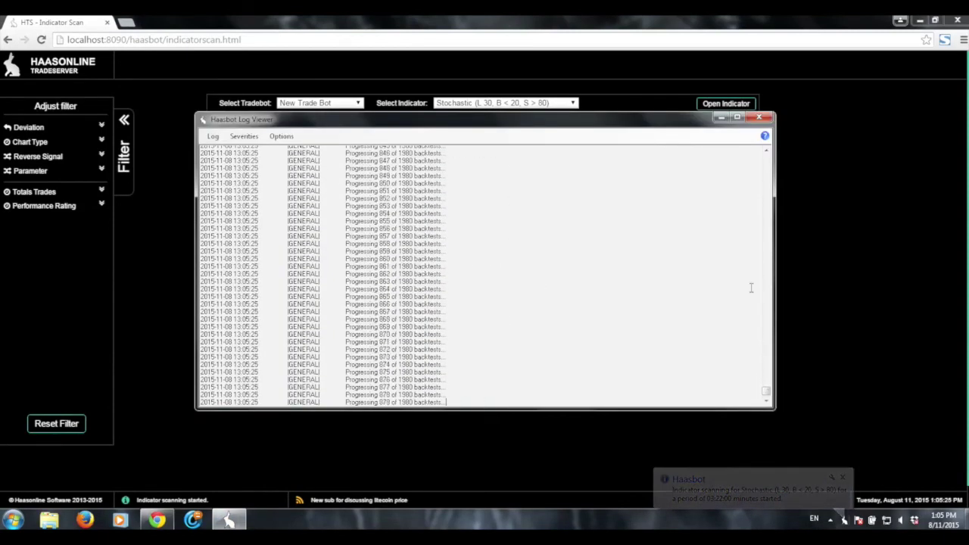
click(855, 279)
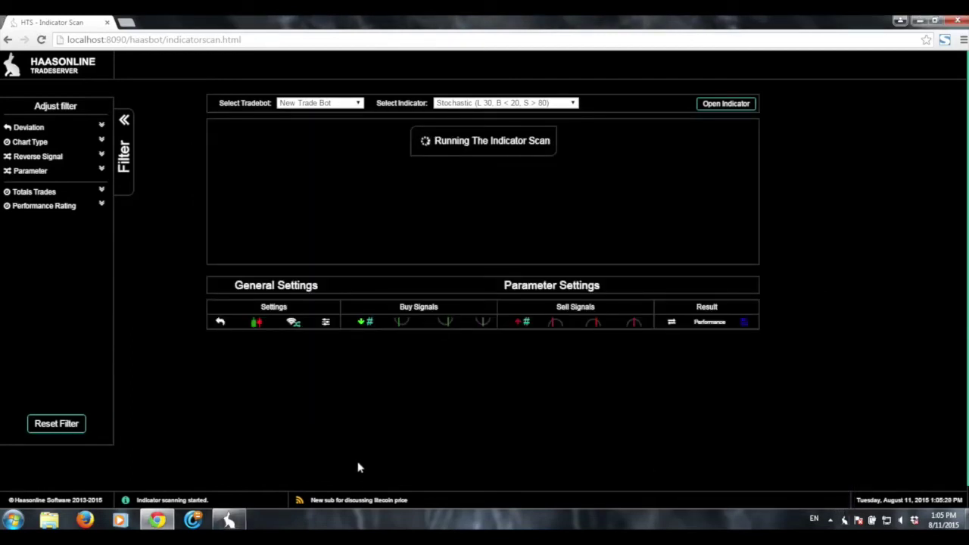
click(230, 519)
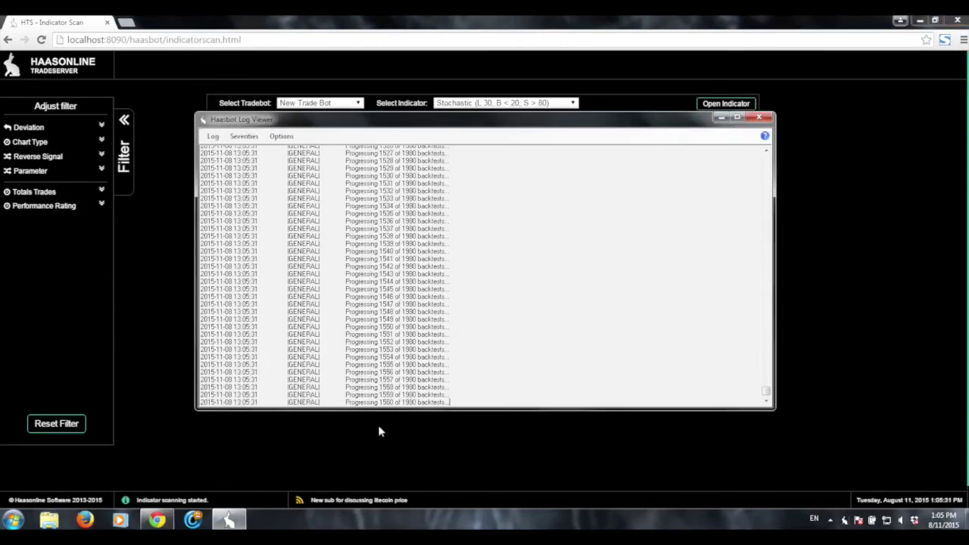
click(813, 359)
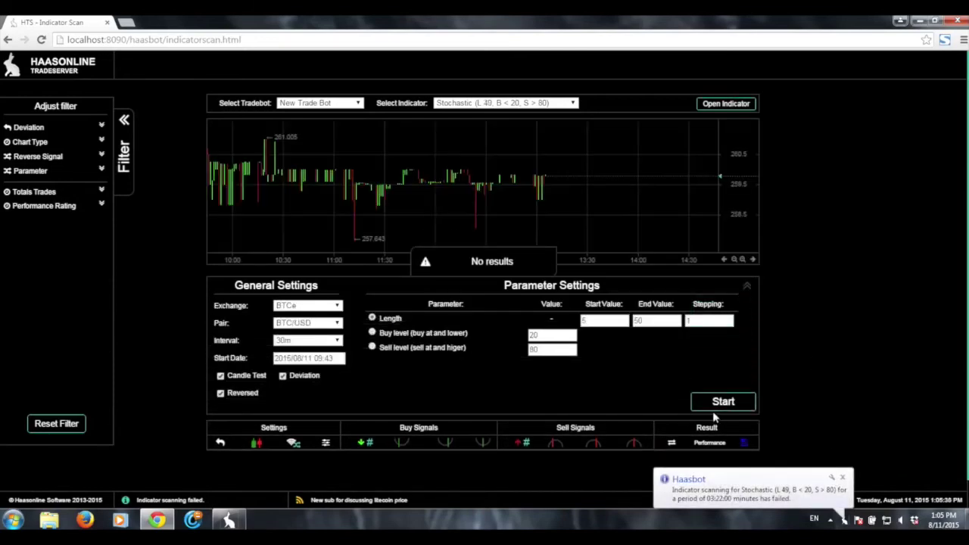
Step: Set the scan start date to 2015/08/04 09:43 and rerun the scan
click(321, 357)
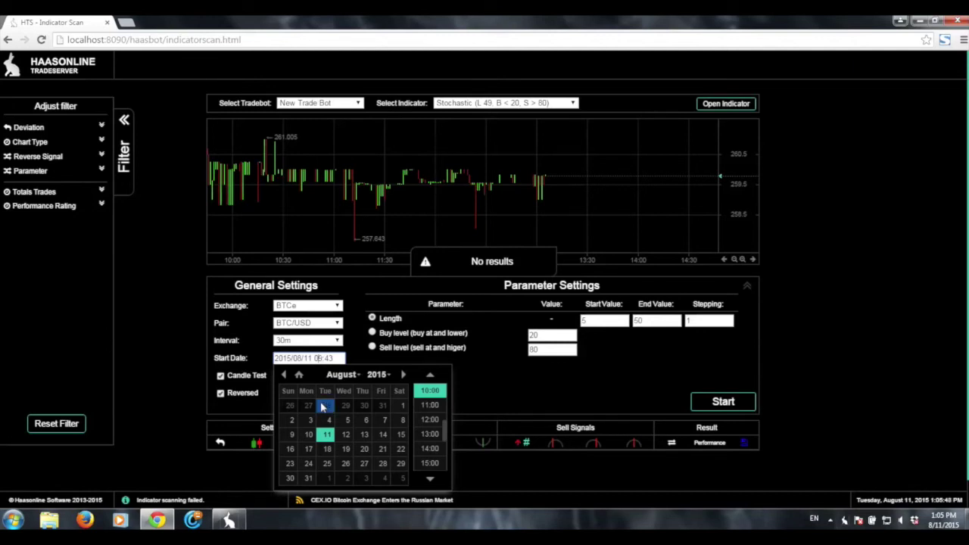
click(327, 434)
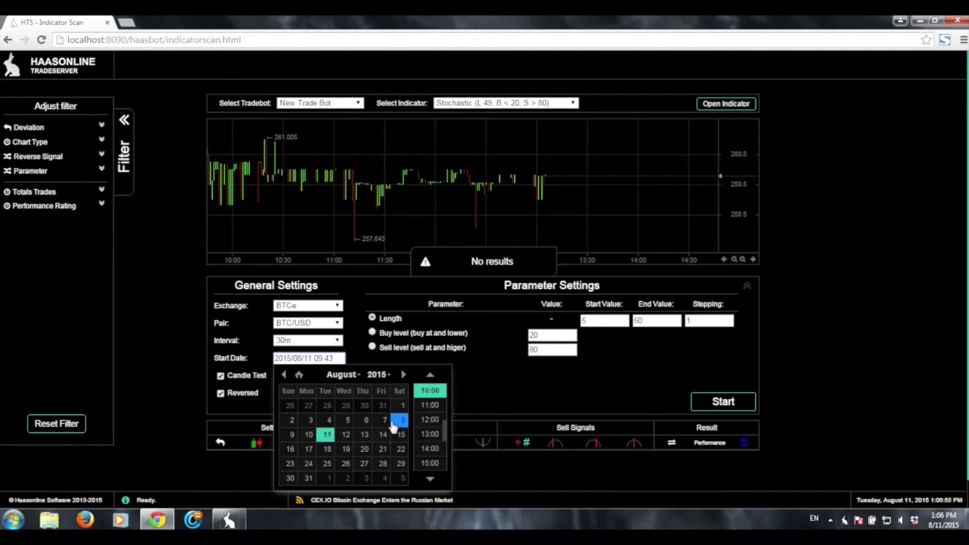
click(327, 420)
click(610, 480)
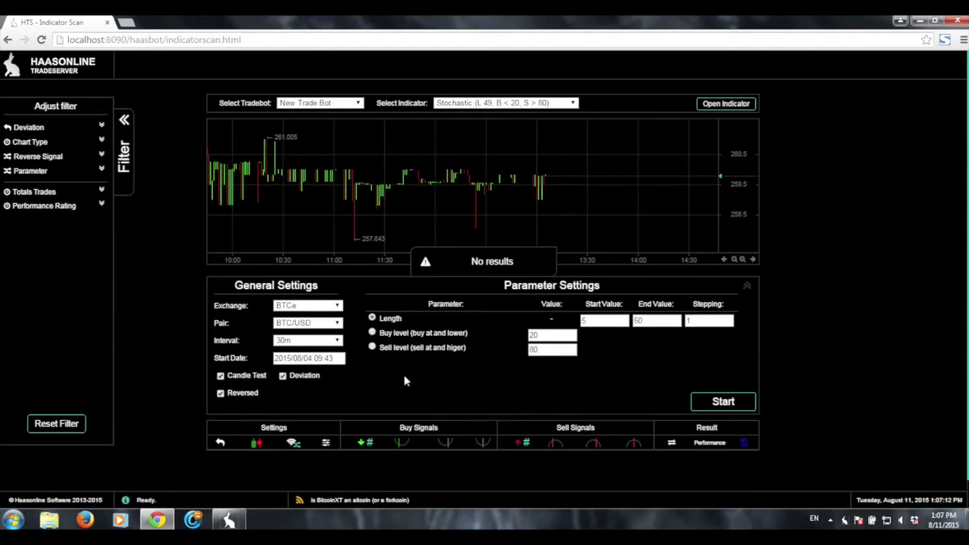
click(720, 404)
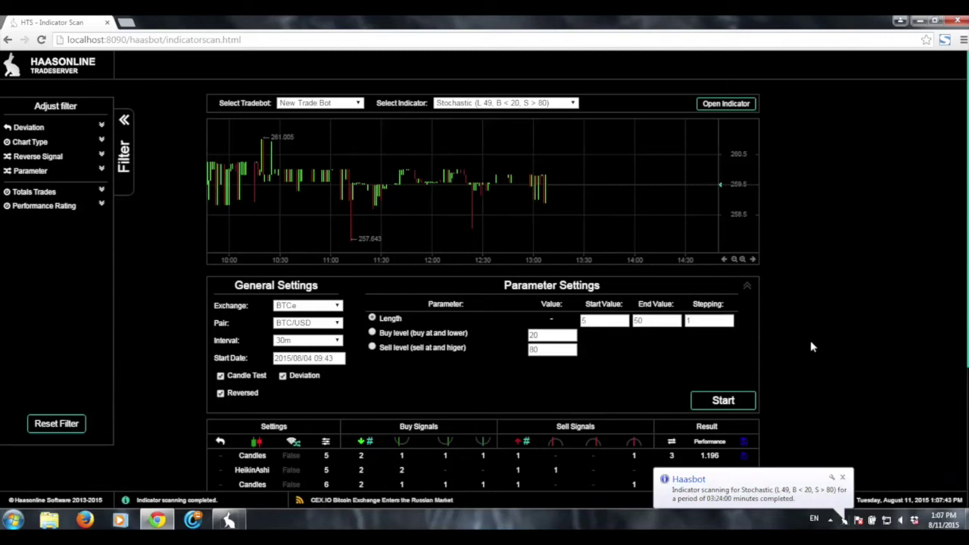
Step: Dismiss the Haasbot scan-completed notification
click(842, 478)
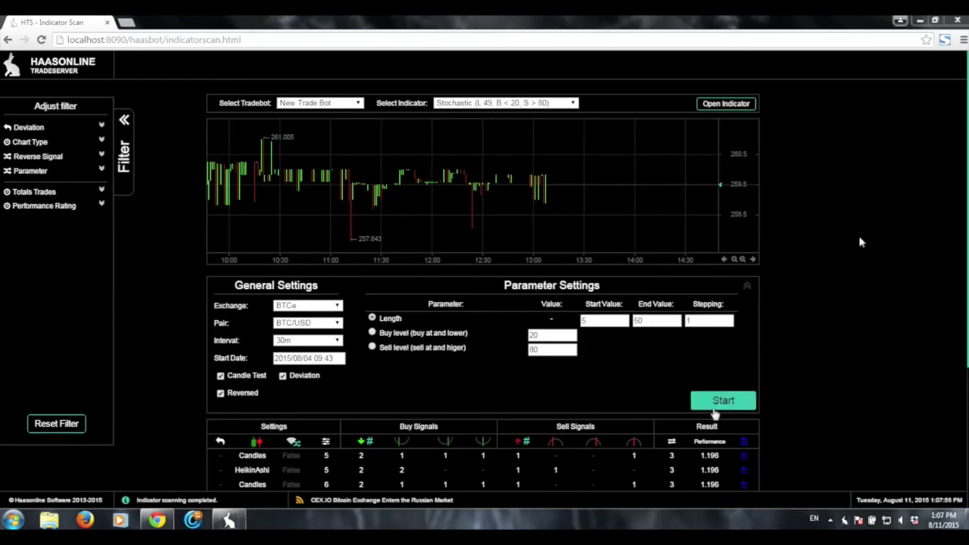
click(710, 443)
click(710, 443)
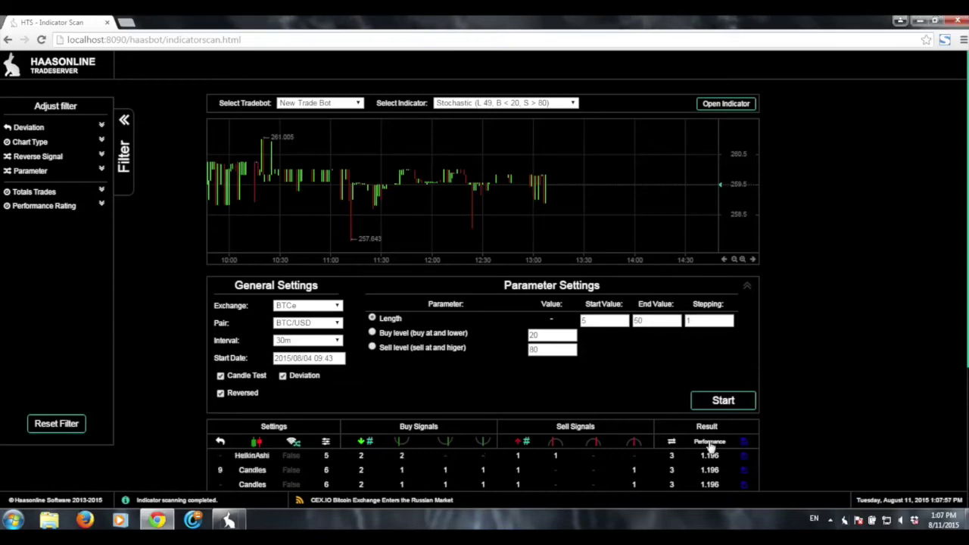
click(710, 443)
click(711, 446)
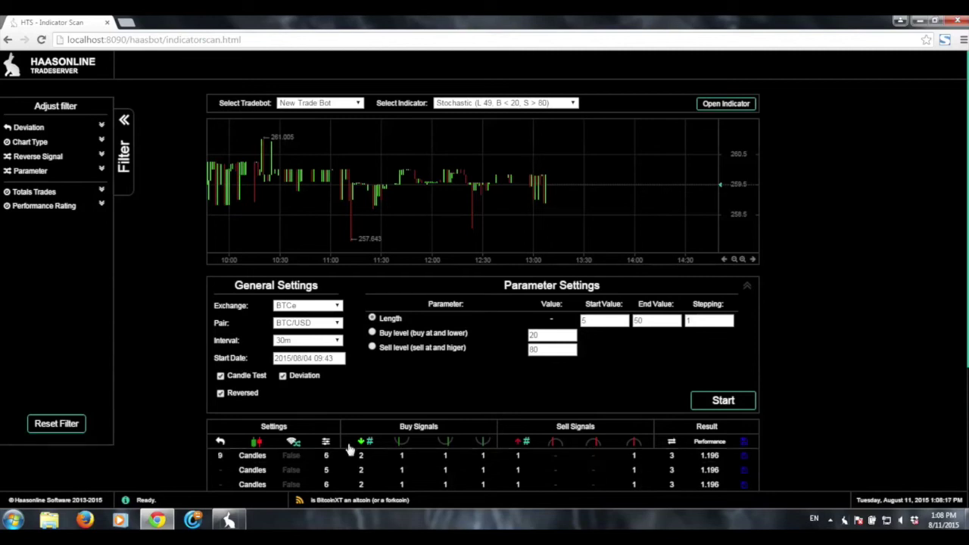
click(220, 442)
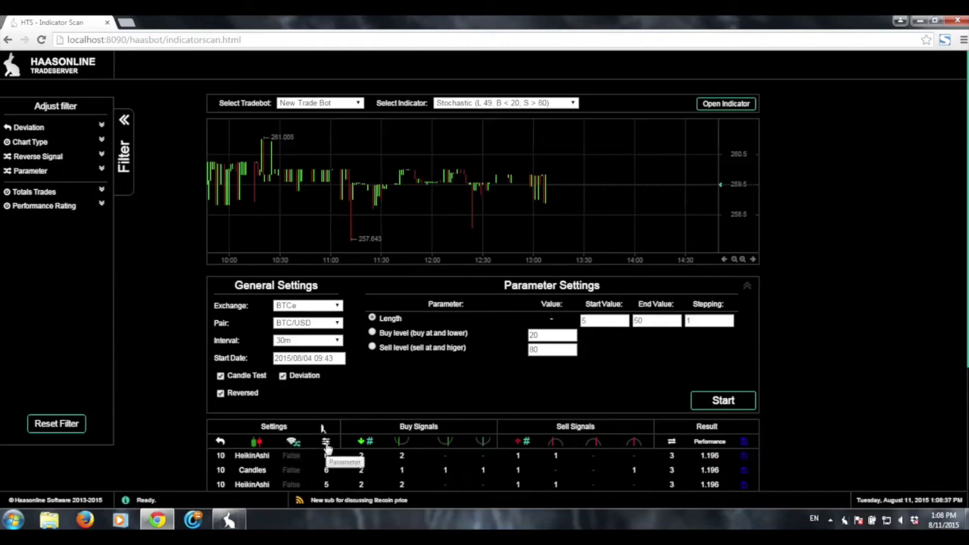
Step: Select Length, then sort results by buy signals, settings, sell signals, and finally Performance
click(384, 321)
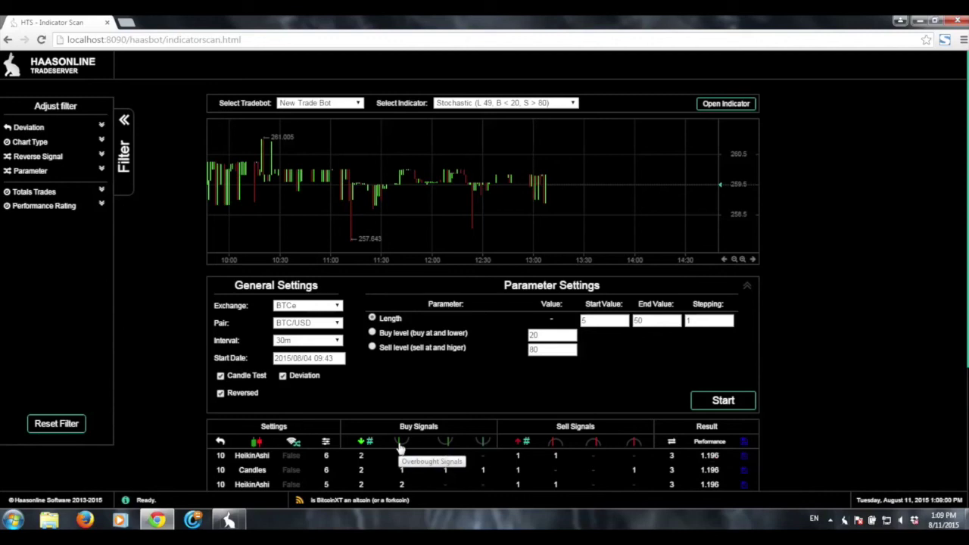
click(484, 447)
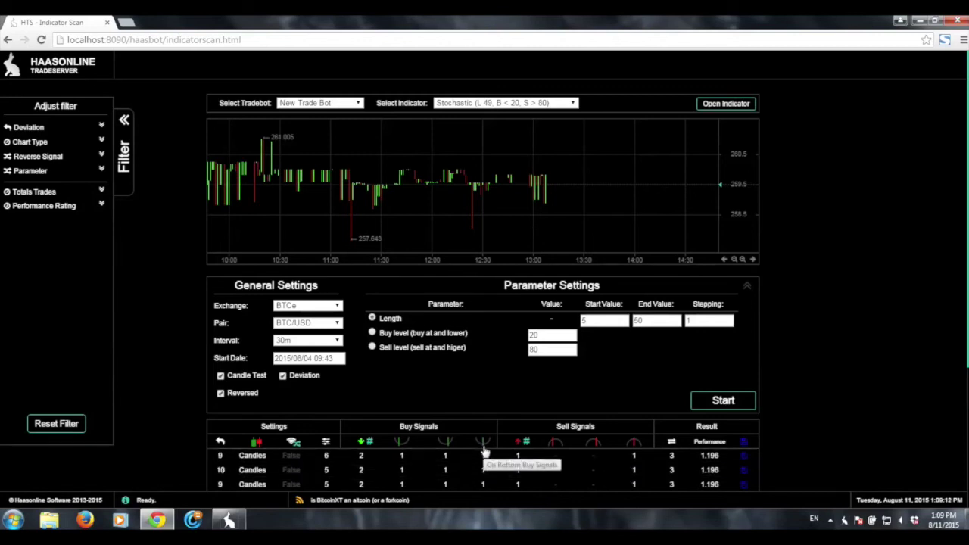
click(219, 443)
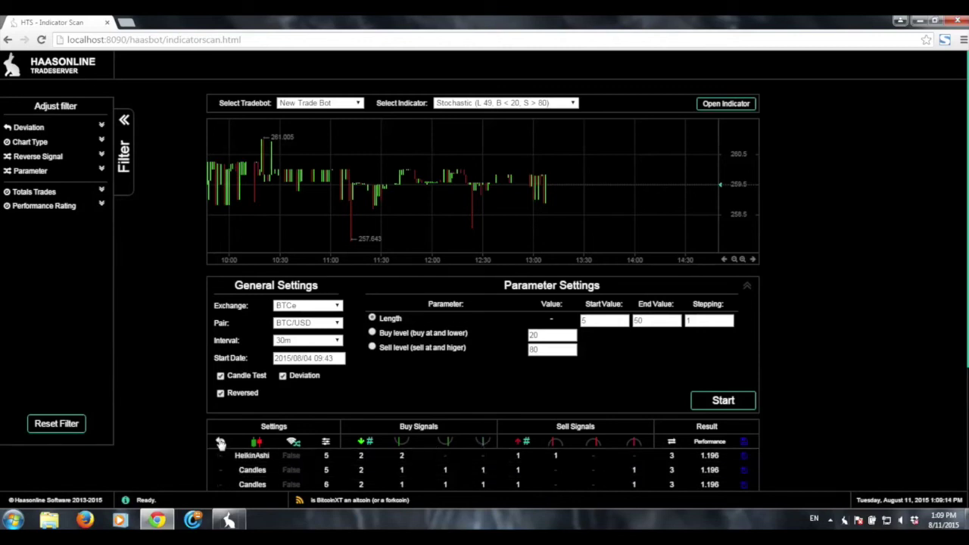
click(220, 442)
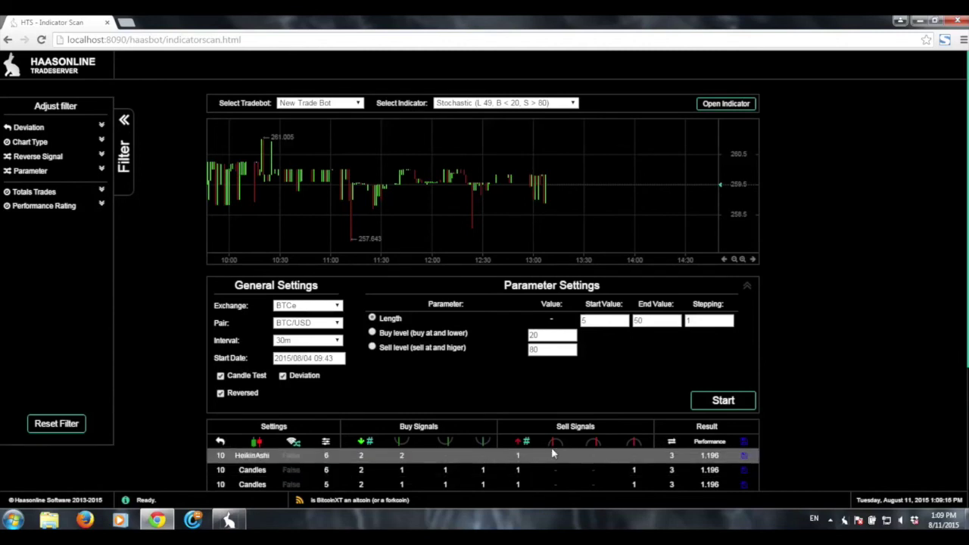
click(521, 443)
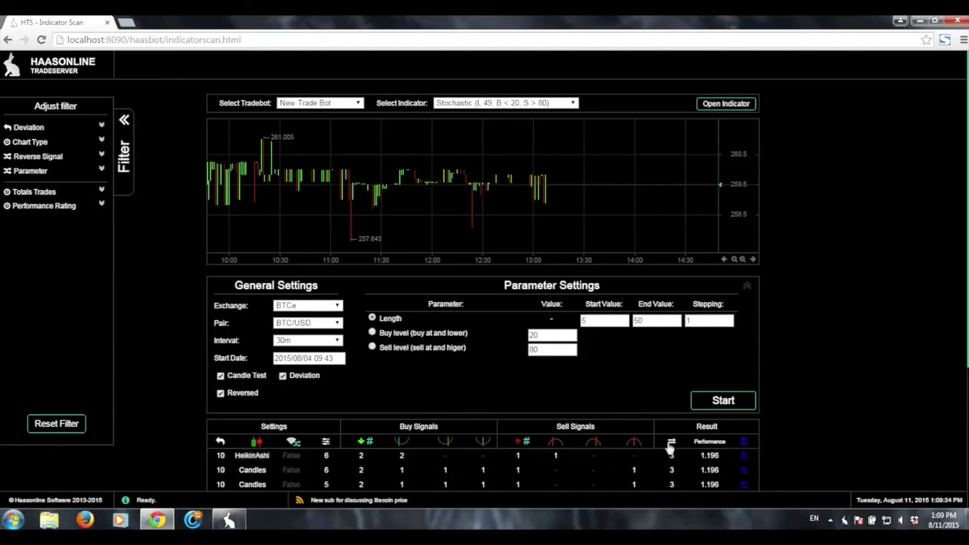
click(712, 443)
click(318, 359)
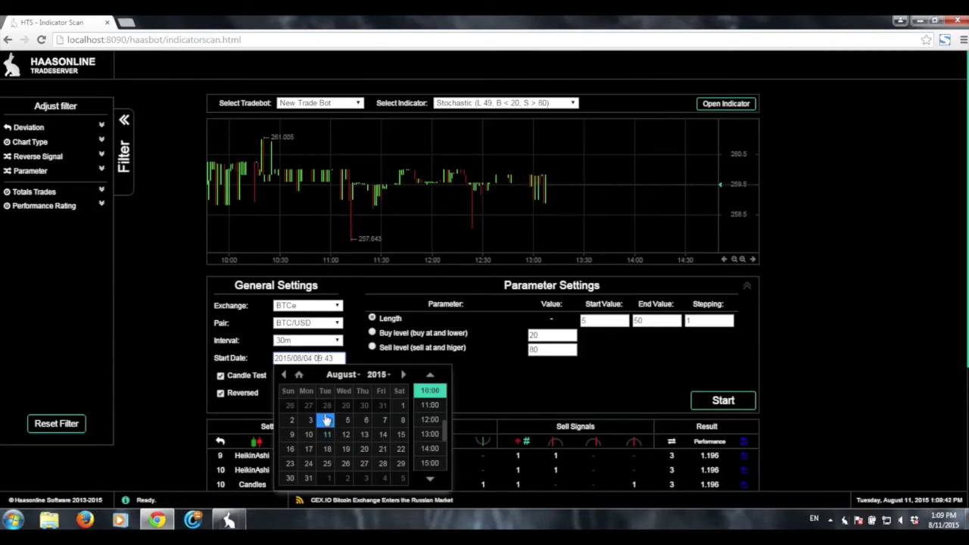
Step: Set the scan start date to 28 July 2015 and rerun the Stochastic scan
click(327, 406)
click(566, 387)
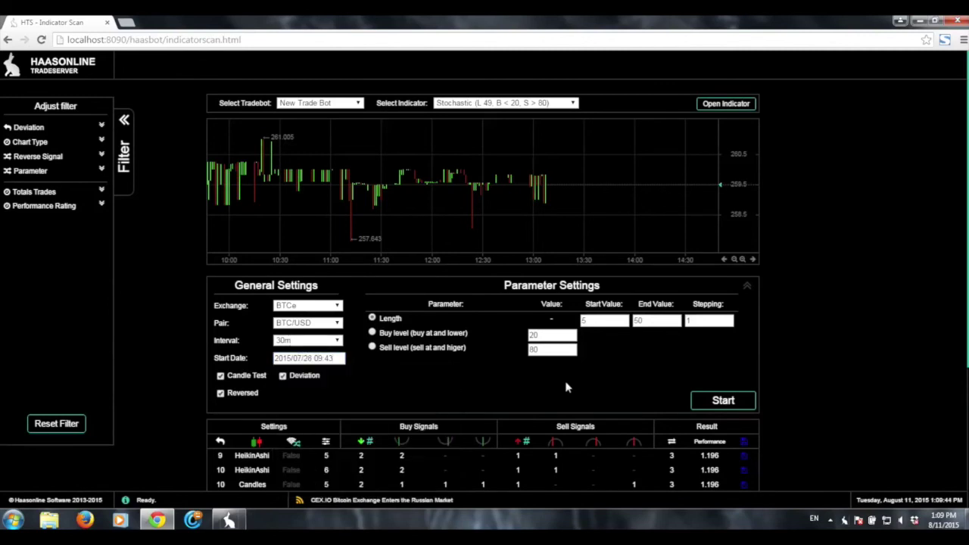
click(723, 401)
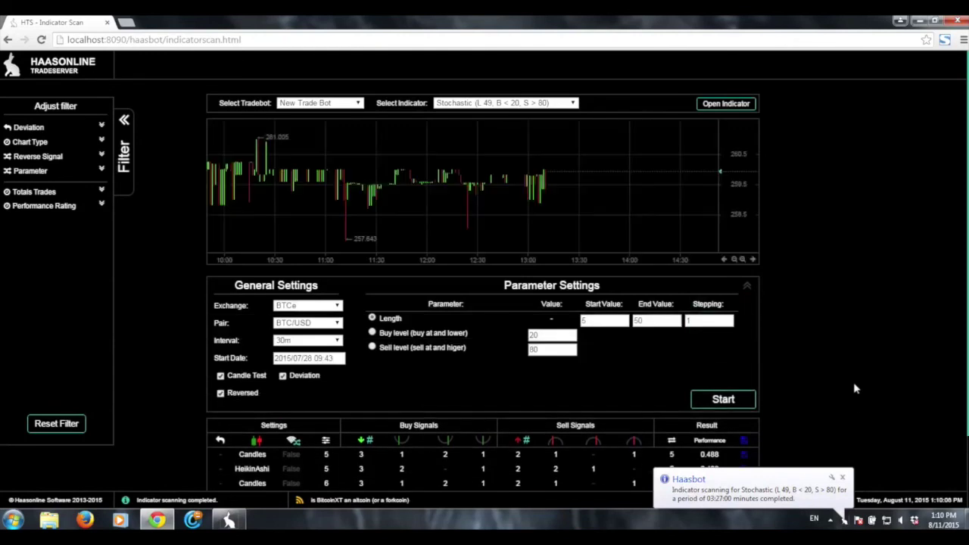
Step: Sort the Candles and HeikinAshi results by Performance and bring up the Interval choices
double_click(701, 442)
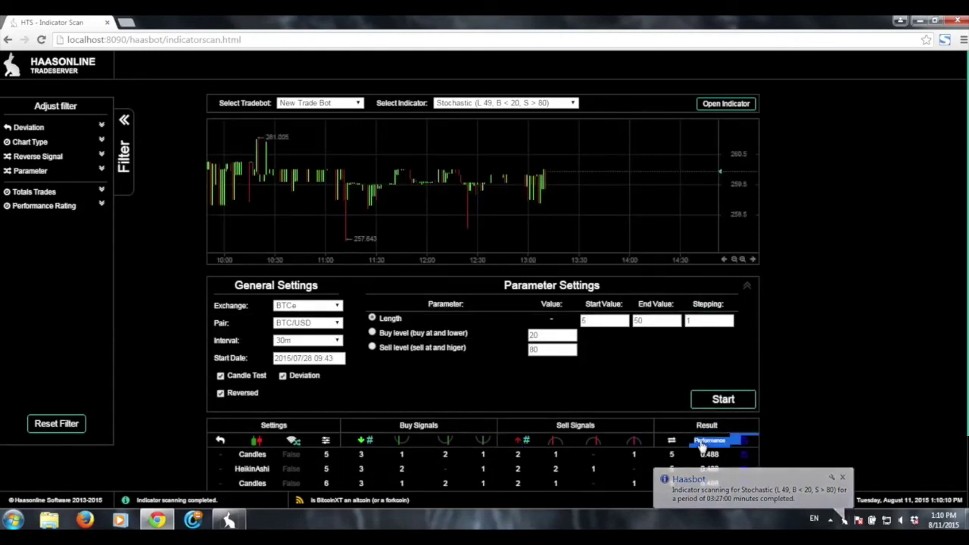
click(384, 364)
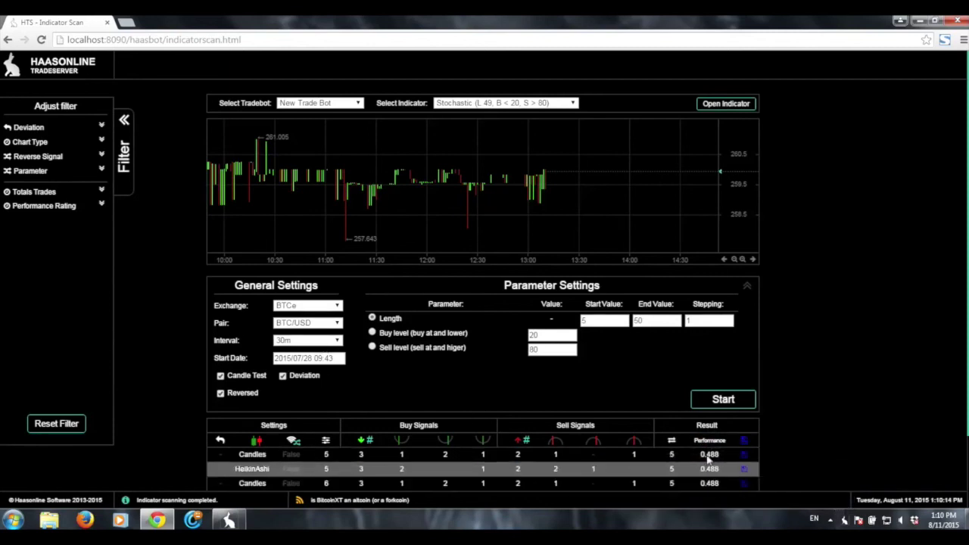
click(296, 341)
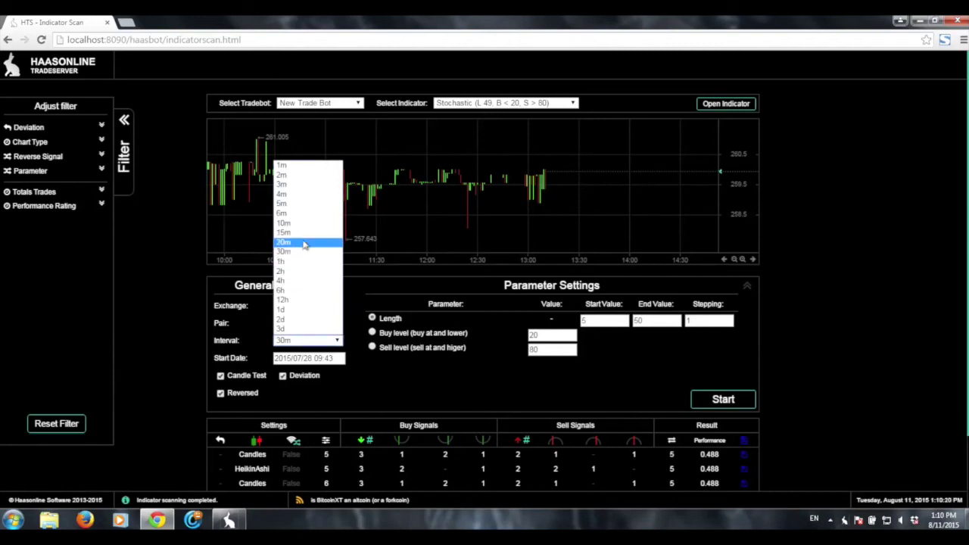
Step: Choose the 5m interval and start a fresh Stochastic indicator scan
key(Escape)
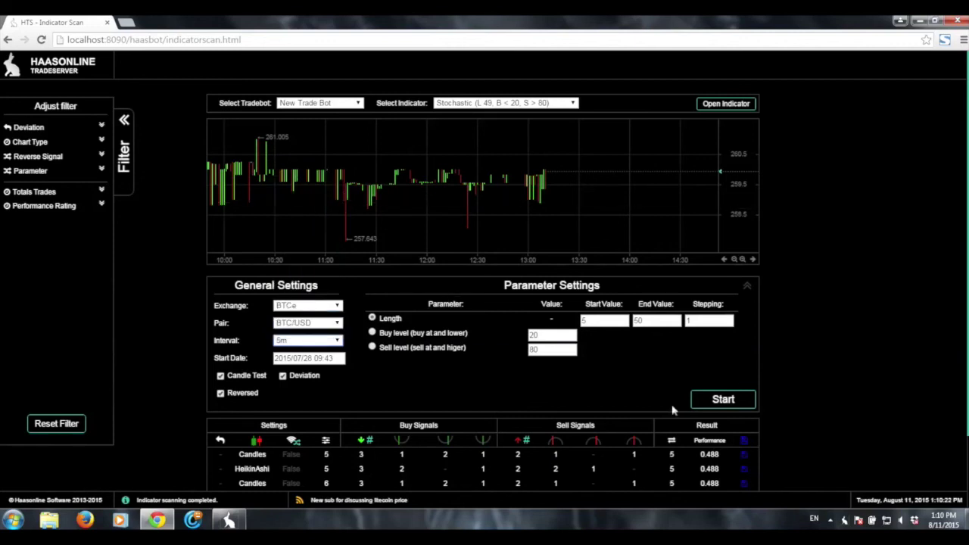
click(719, 399)
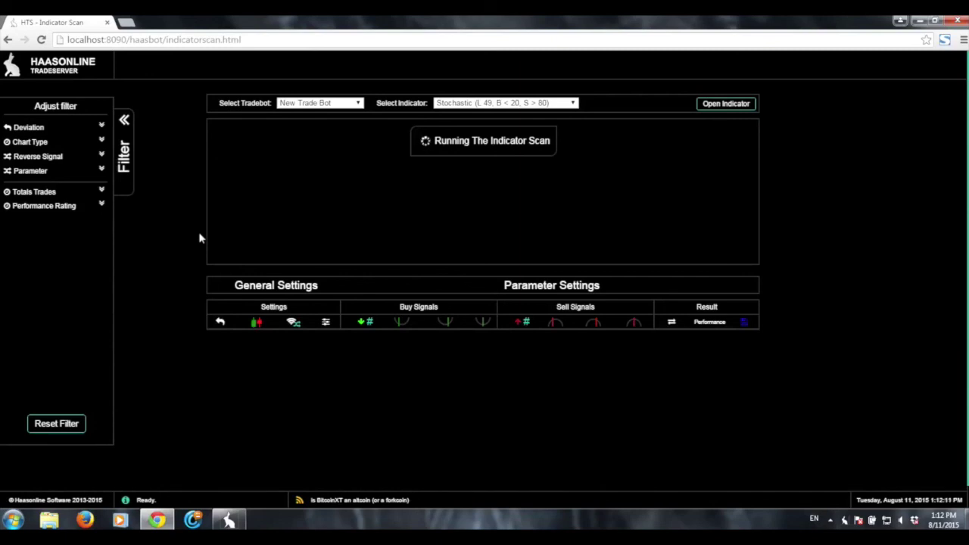
Step: View the backtest progress in the Haasbot Log Viewer, then return to the scan results page
click(219, 520)
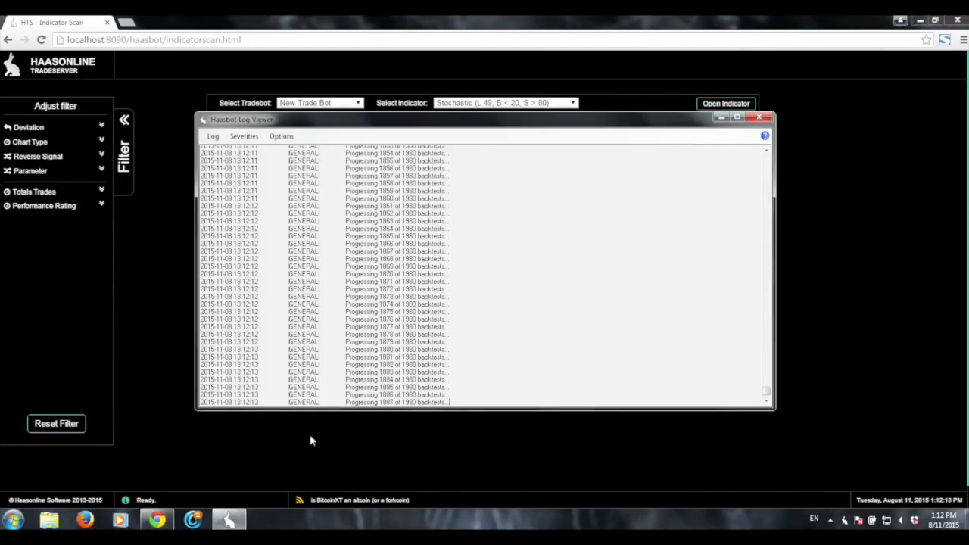
click(125, 445)
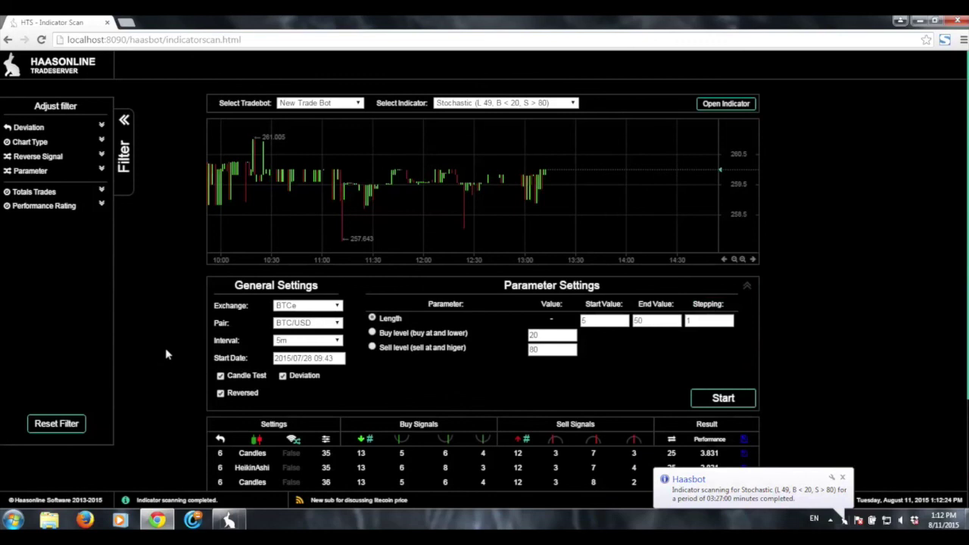
Step: Re-sort the 5m results so the 3.937-performance, 23-trade rows lead the table
scroll(166, 351, down, 2)
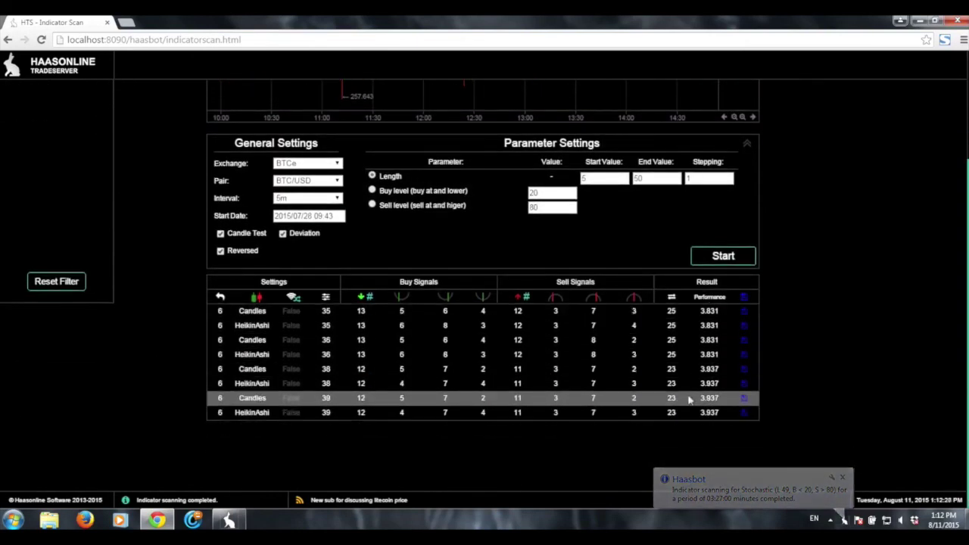
click(594, 297)
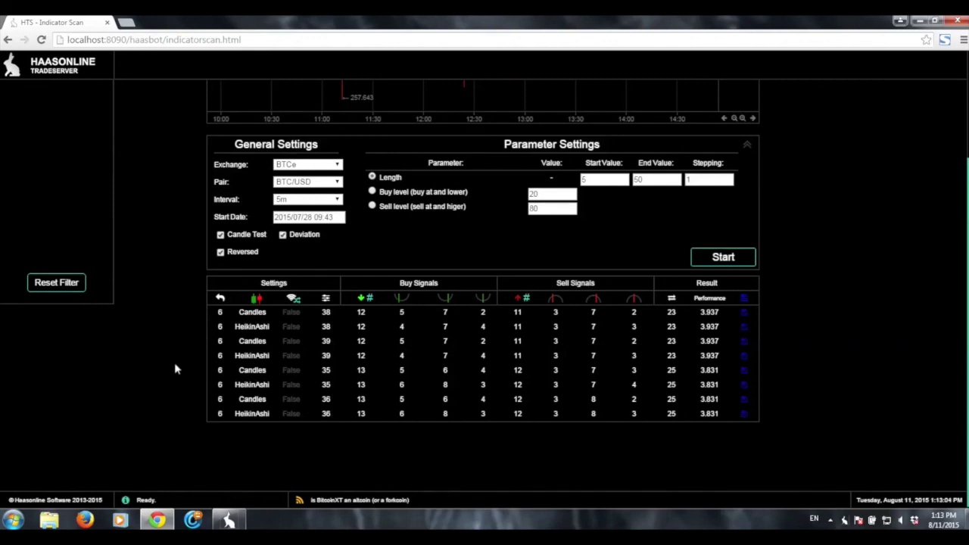
scroll(174, 367, up, 2)
scroll(174, 369, down, 1)
scroll(174, 369, up, 1)
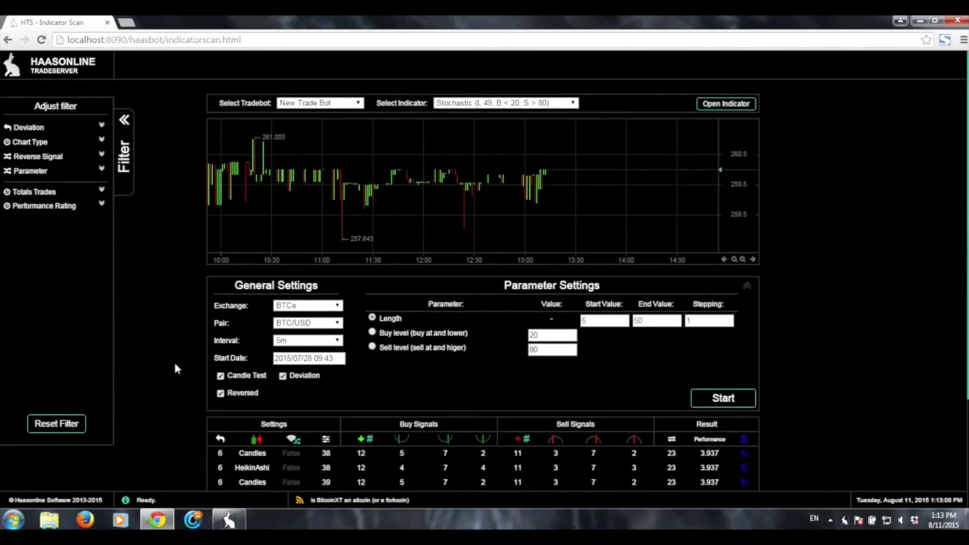
scroll(175, 368, down, 1)
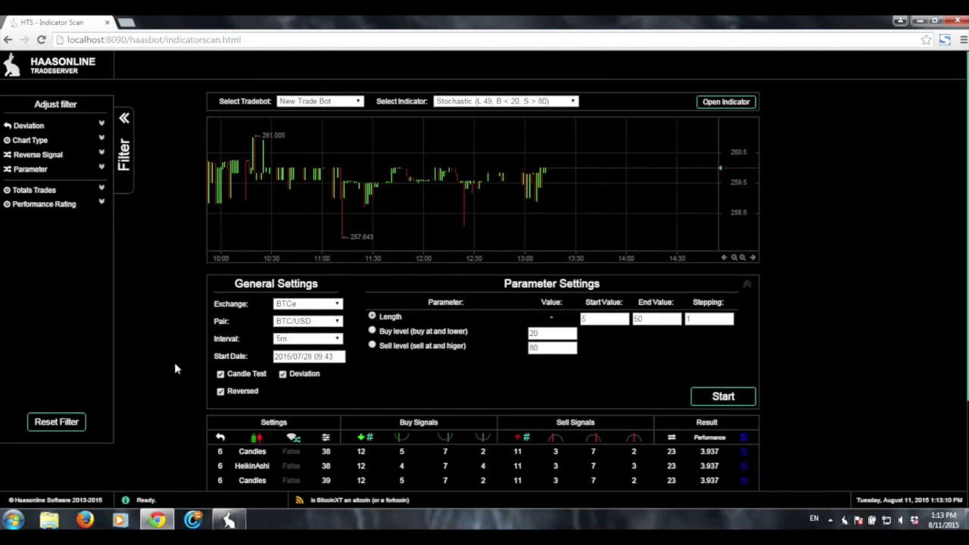